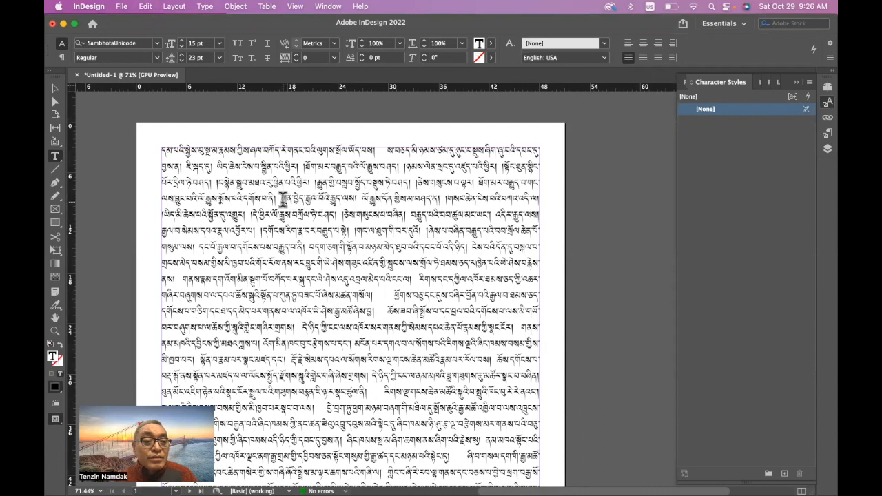
- Create a new character style from the phrase in the middle of the fourth line and apply it to that phrase
left_click_drag(283, 199, 358, 200)
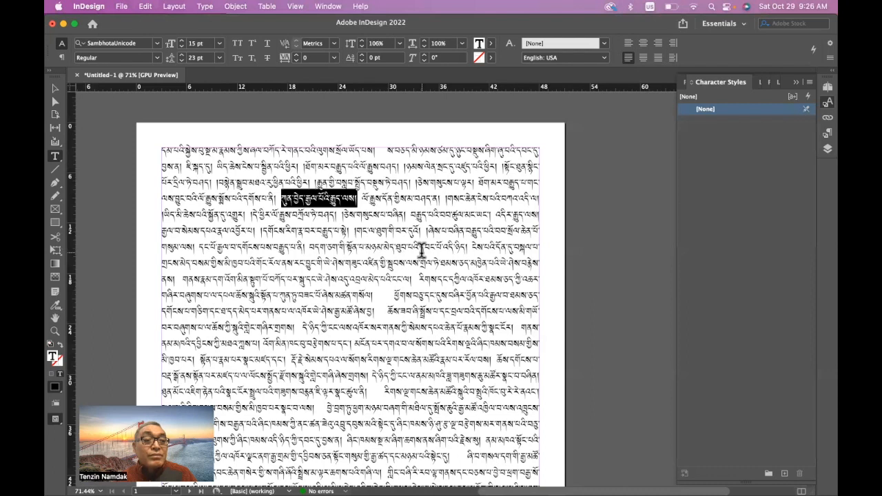
left_click(157, 58)
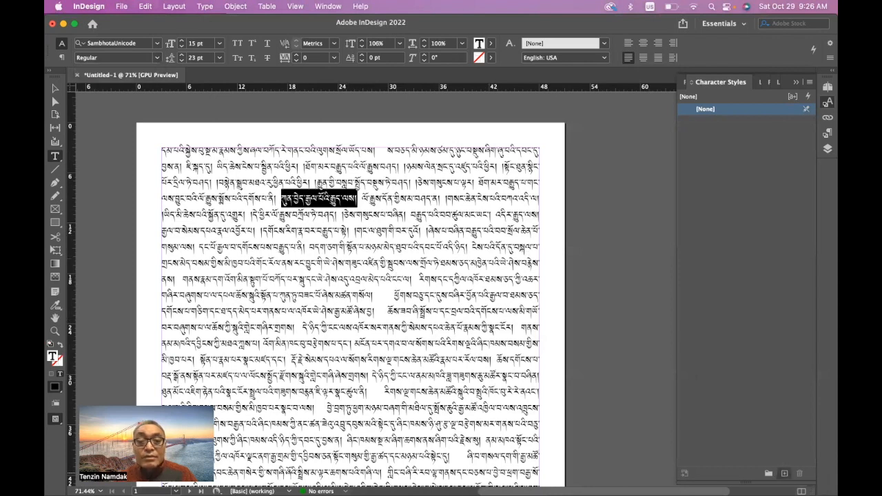
left_click(785, 474)
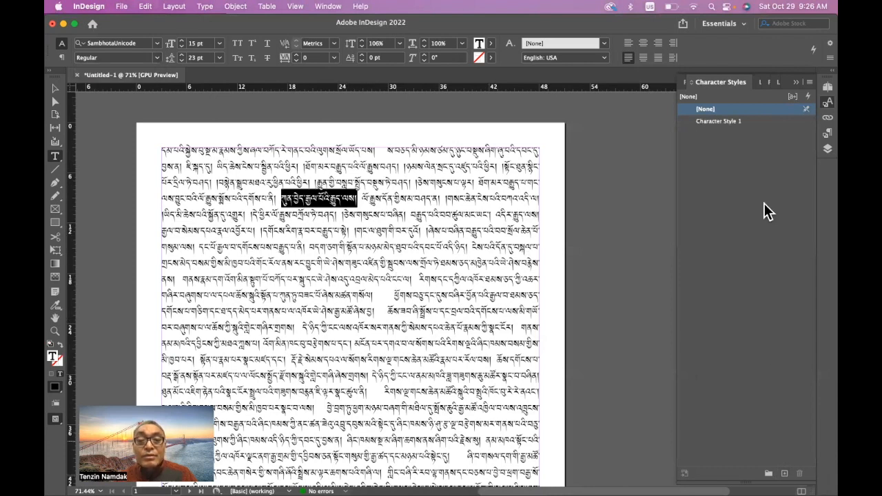
left_click(741, 125)
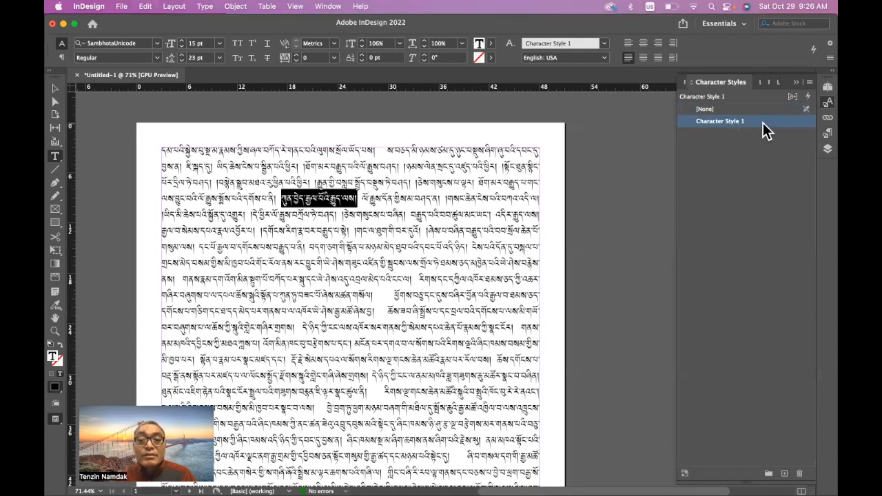
- Set the font family of Character Style 1 to Monlam Uni OuChan4 in its basic character formats
double_click(765, 129)
left_click(498, 93)
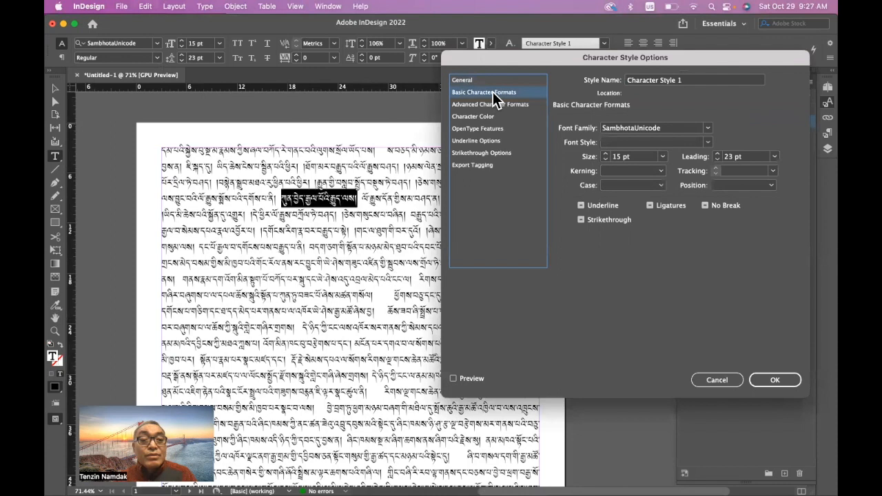
left_click(708, 129)
scroll(524, 308, "down", 15)
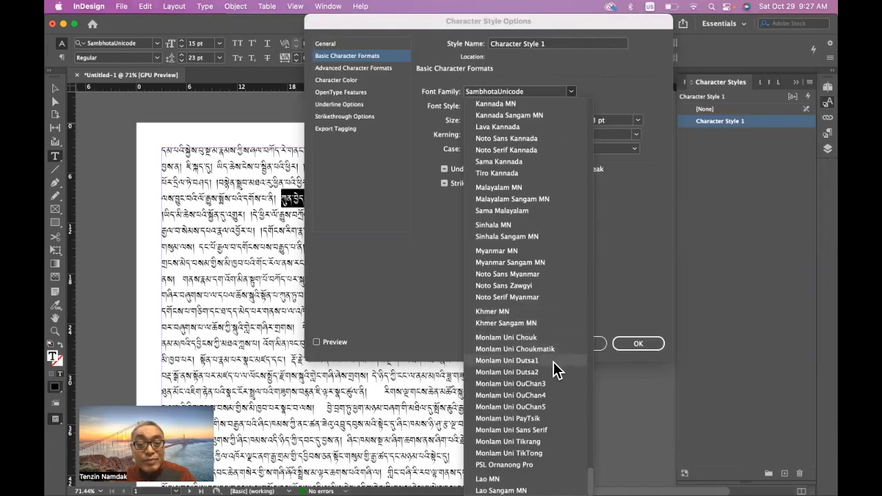
left_click(528, 395)
- Set Character Style 1 to a 4 pt baseline shift and 14 pt size, and check the styled phrase in the fourth line
left_click(354, 68)
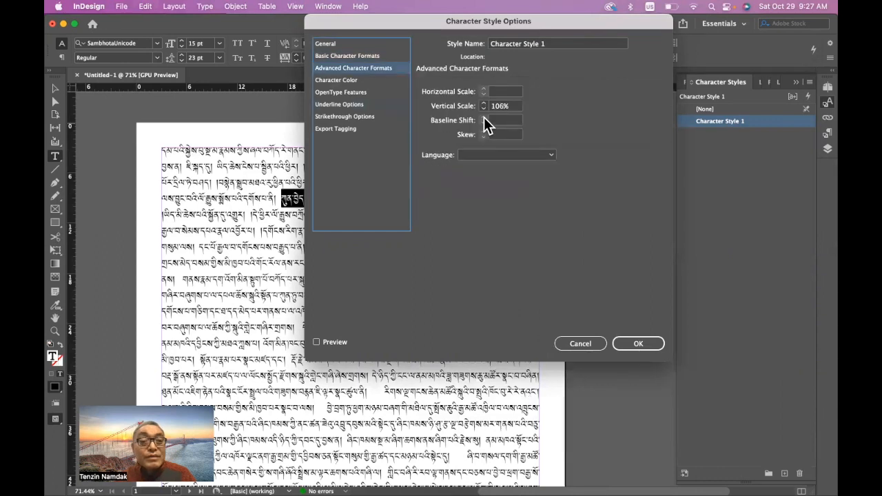
left_click(501, 122)
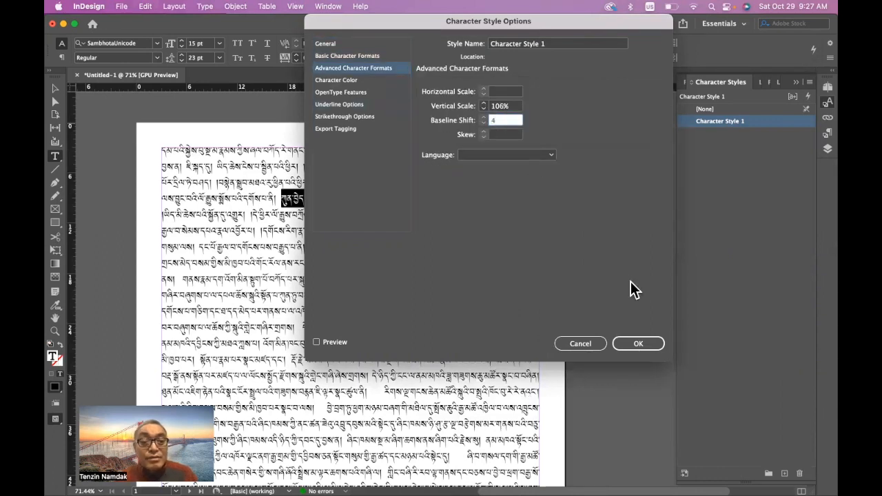
left_click(360, 58)
left_click(468, 123)
left_click(640, 344)
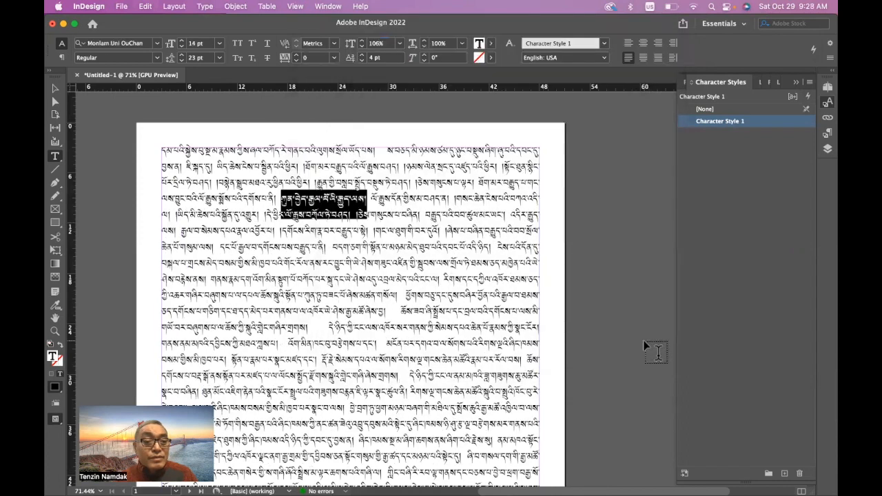
left_click(312, 242)
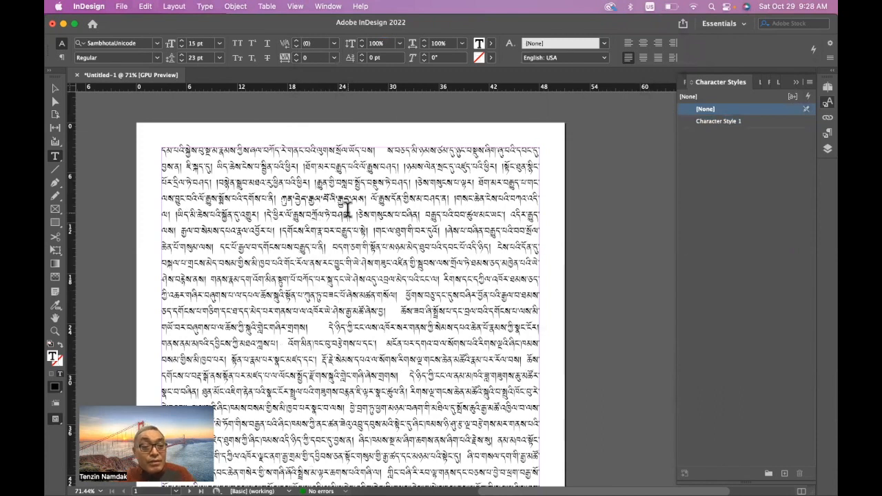
left_click_drag(281, 198, 370, 200)
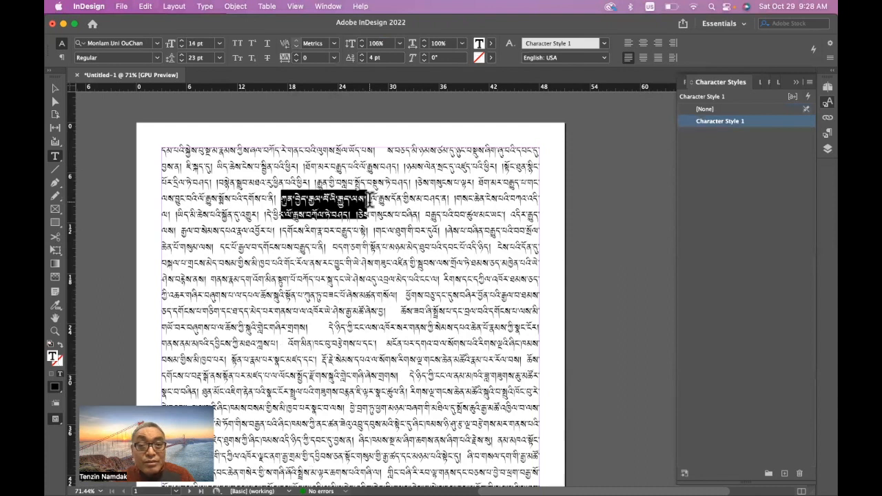
- Apply Character Style 1 to the short phrase ཇི་སྐད་དུ། in the lower part of the page
scroll(372, 221, "down", 3)
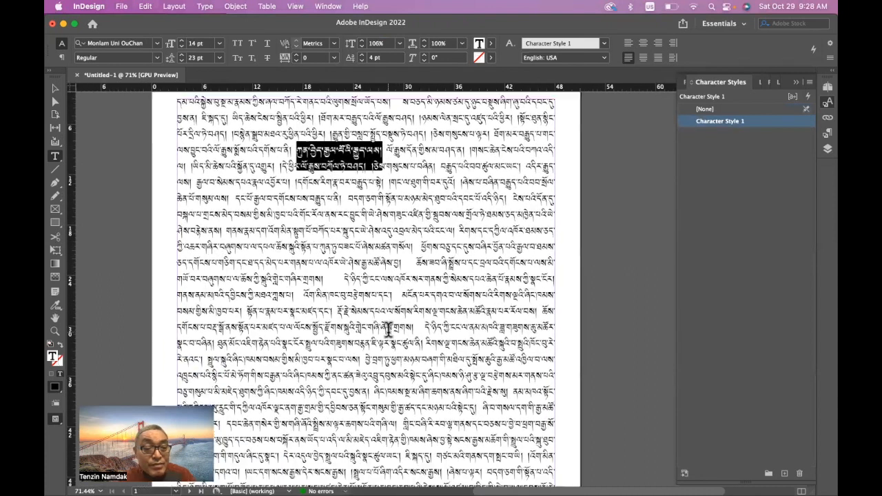
scroll(388, 329, "down", 1)
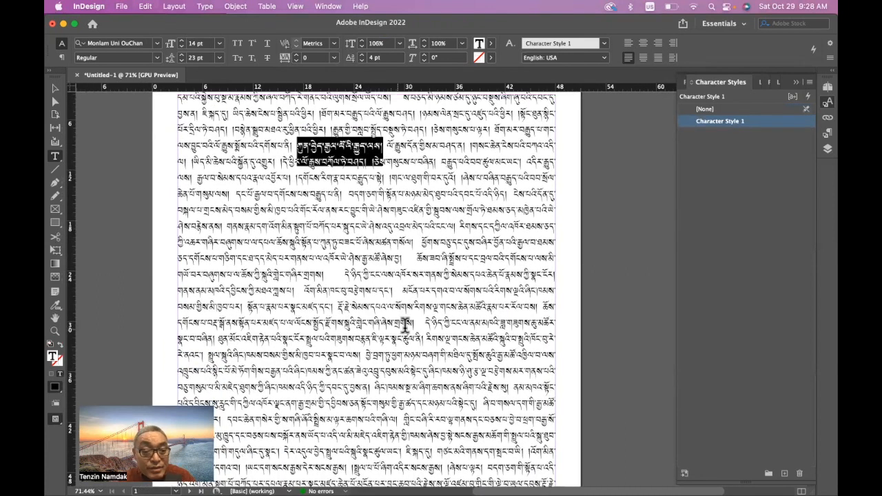
double_click(413, 452)
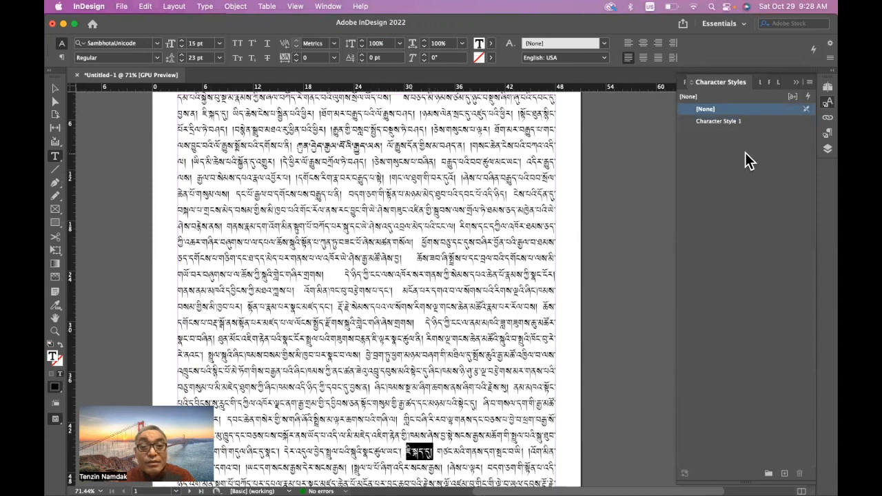
left_click(745, 121)
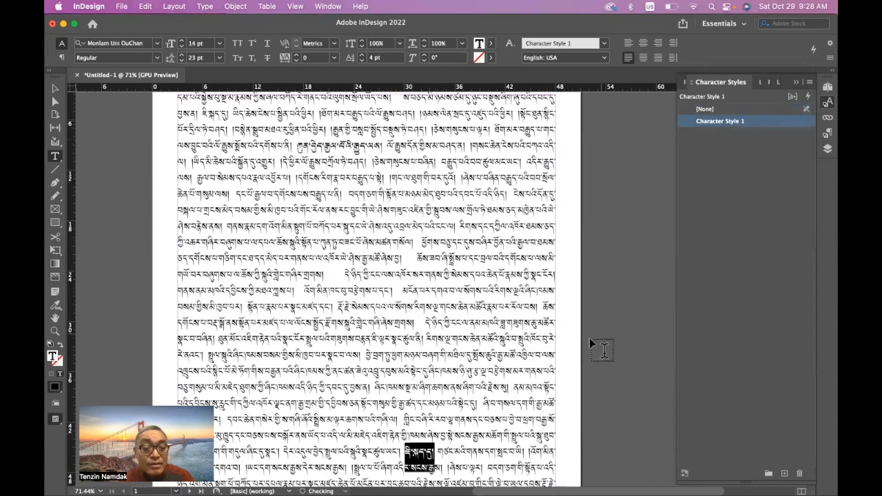
left_click(487, 334)
- Apply Character Style 1 to the phrase following the first sentence break in the page's last line
scroll(487, 335, "down", 5)
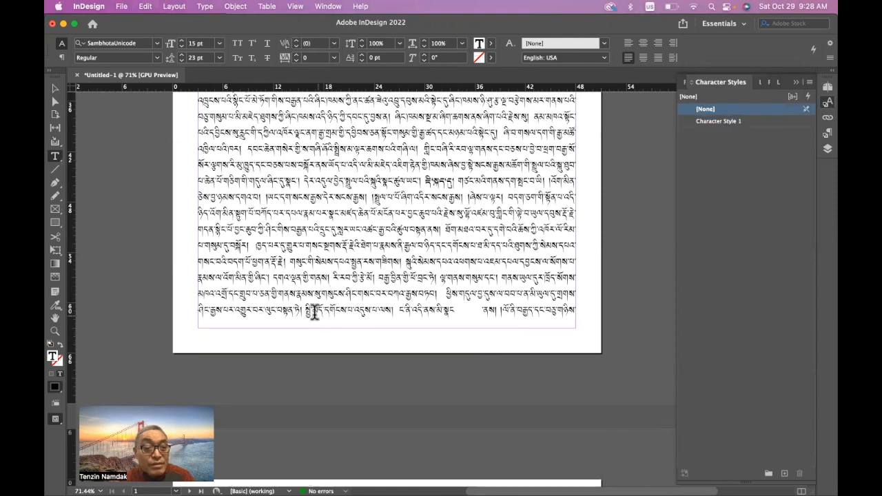
left_click_drag(306, 311, 397, 310)
left_click(717, 121)
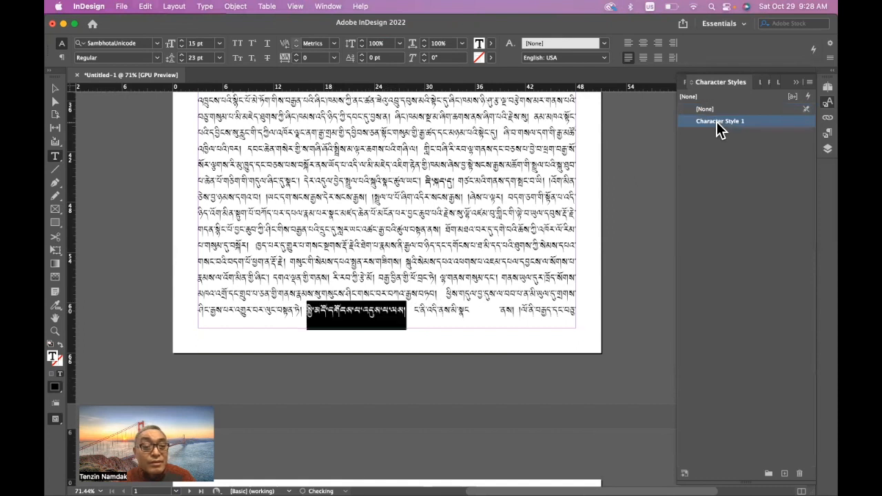
left_click(441, 214)
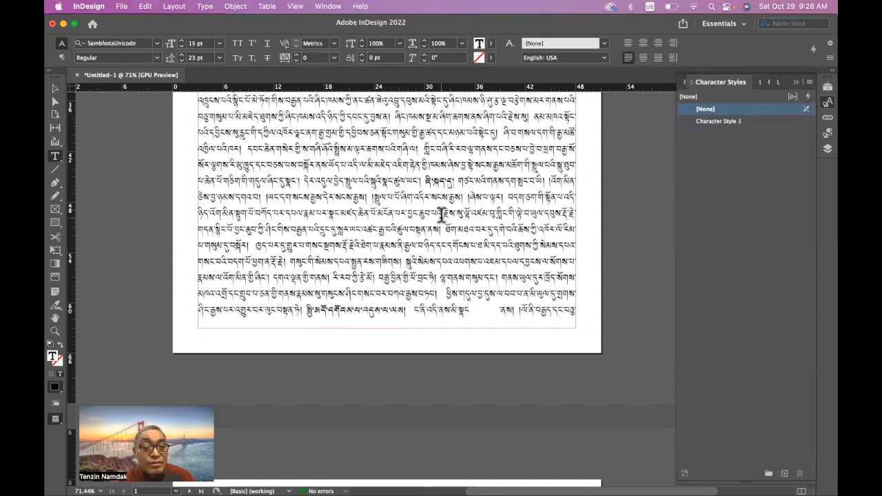
- Set the character color of Character Style 1 to the red swatch C=15 M=100 Y=100 K=0 and review the styled phrases
left_click(355, 311)
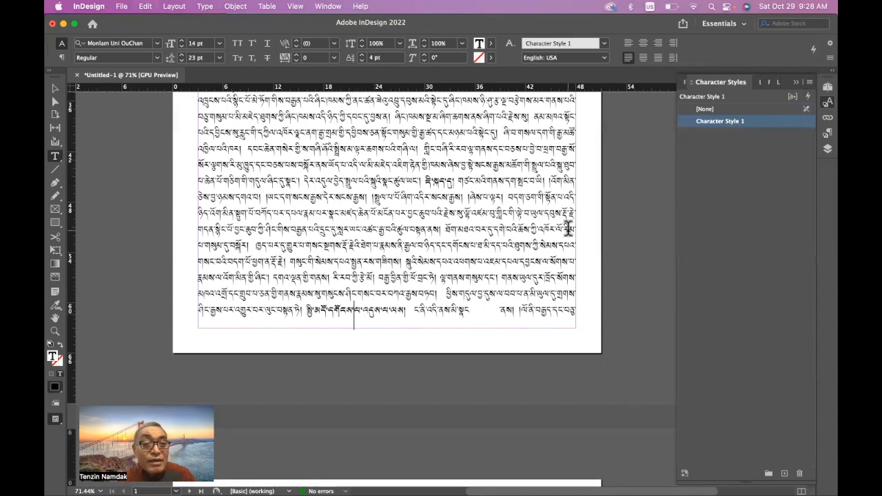
scroll(566, 230, "up", 3)
scroll(566, 230, "up", 2)
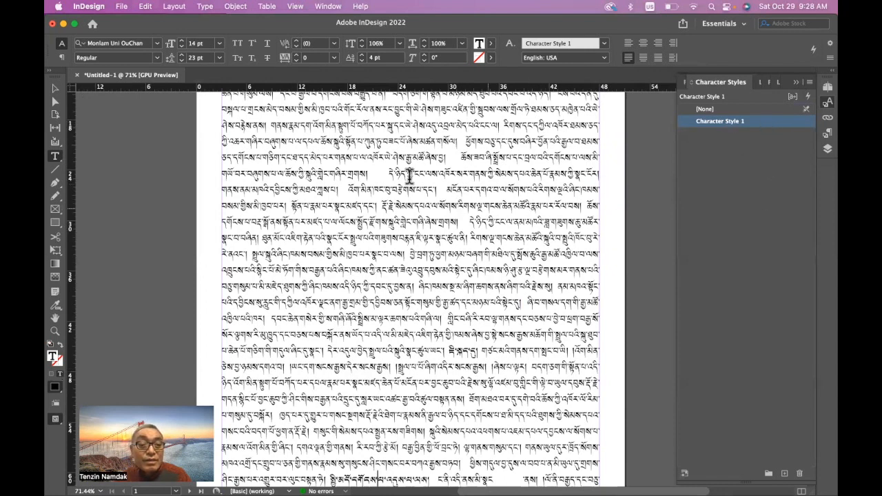
double_click(768, 131)
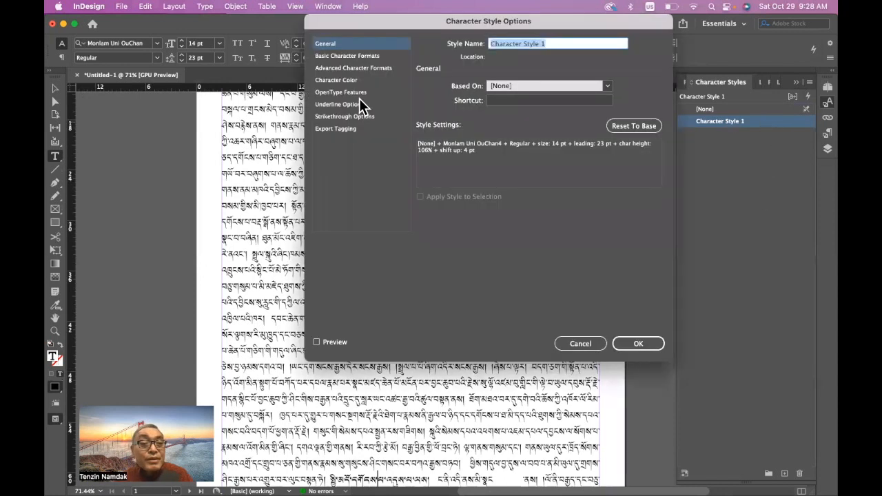
left_click(352, 81)
scroll(551, 146, "down", 3)
left_click(527, 140)
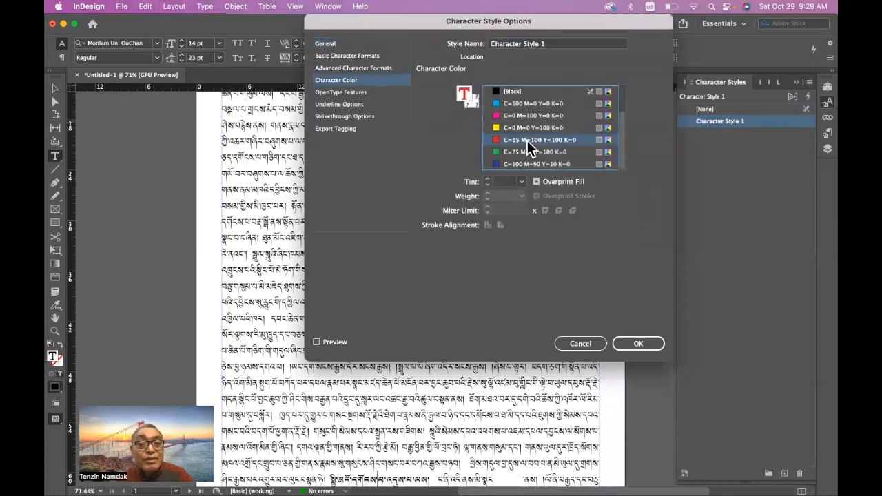
left_click(633, 343)
scroll(449, 351, "down", 4)
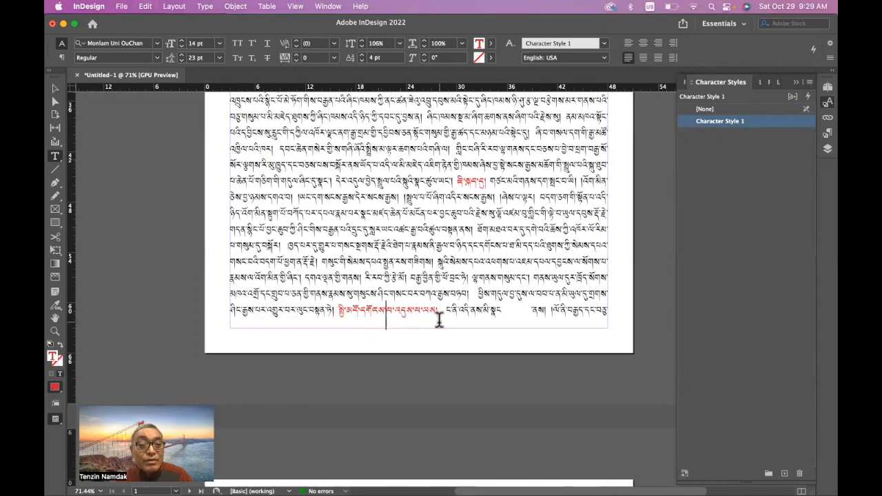
scroll(414, 197, "up", 8)
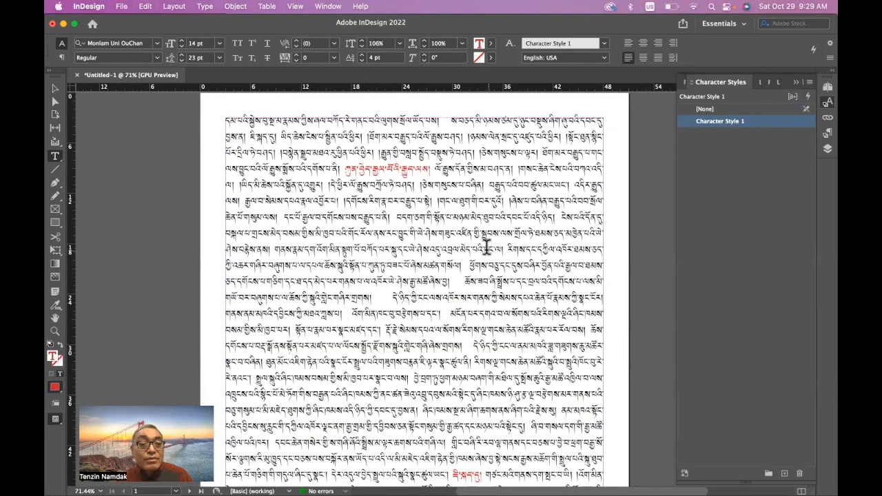
- Change the font family of Character Style 1 to Qomolangma-Title
left_click(494, 235)
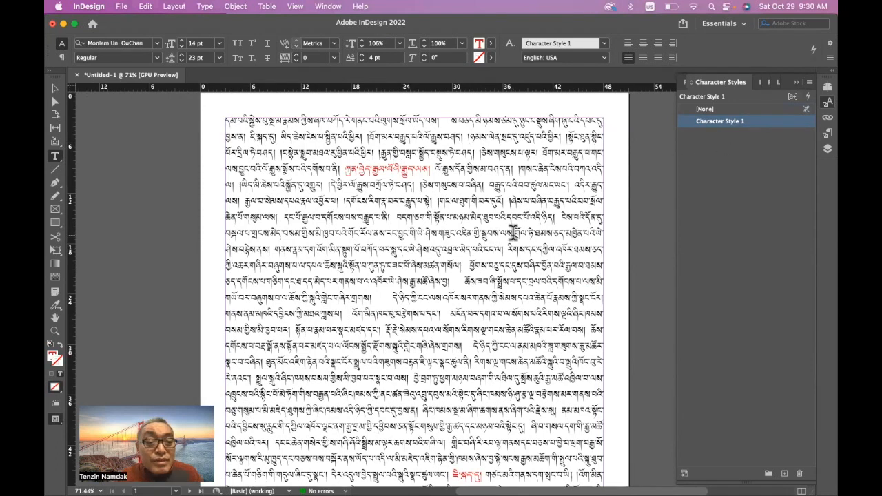
double_click(754, 125)
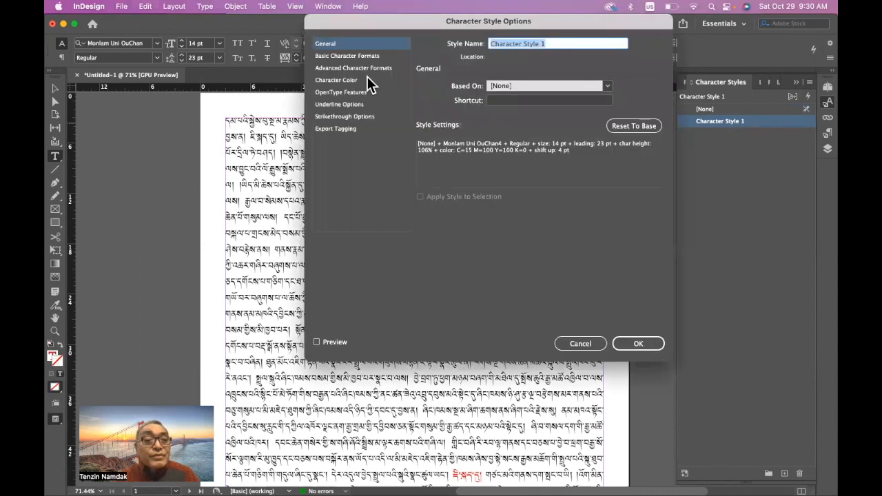
left_click(351, 58)
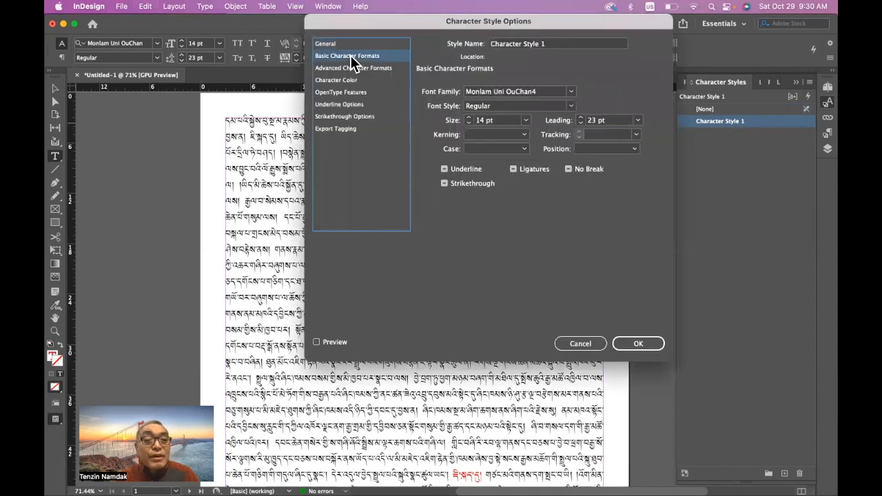
left_click(571, 94)
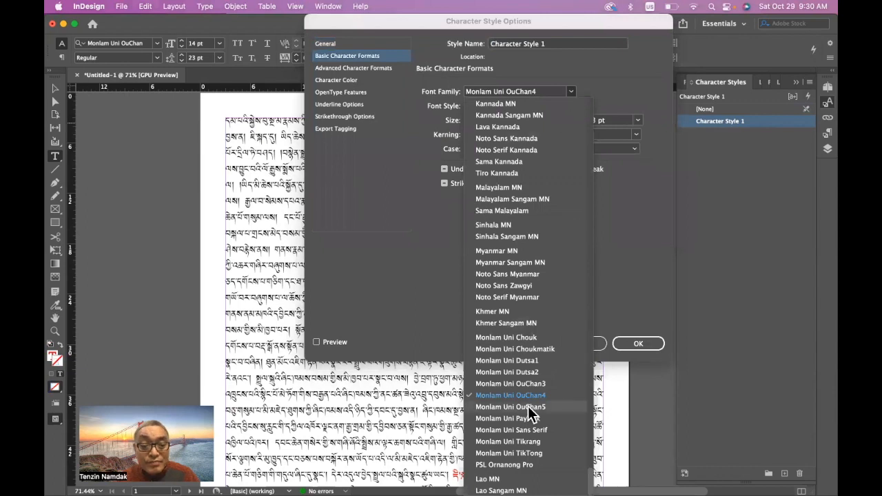
scroll(532, 452, "down", 10)
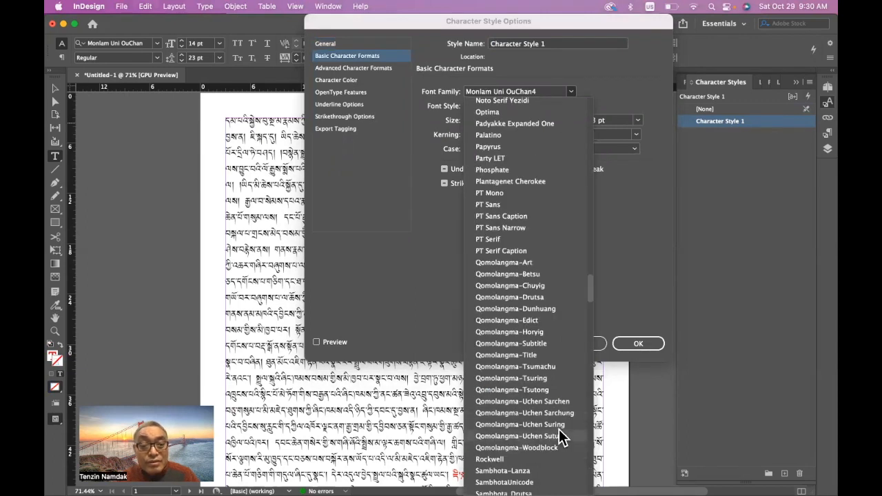
left_click(534, 356)
left_click(637, 343)
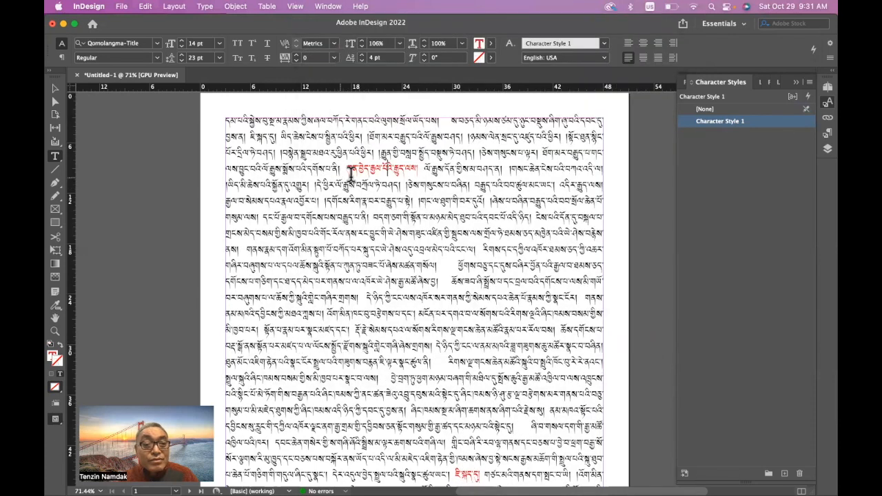
- Create a second character style from the phrase beginning བྱེ་བྲག་ in the middle of the page and name it ཡིག་ཆུང་།
scroll(453, 237, "down", 5)
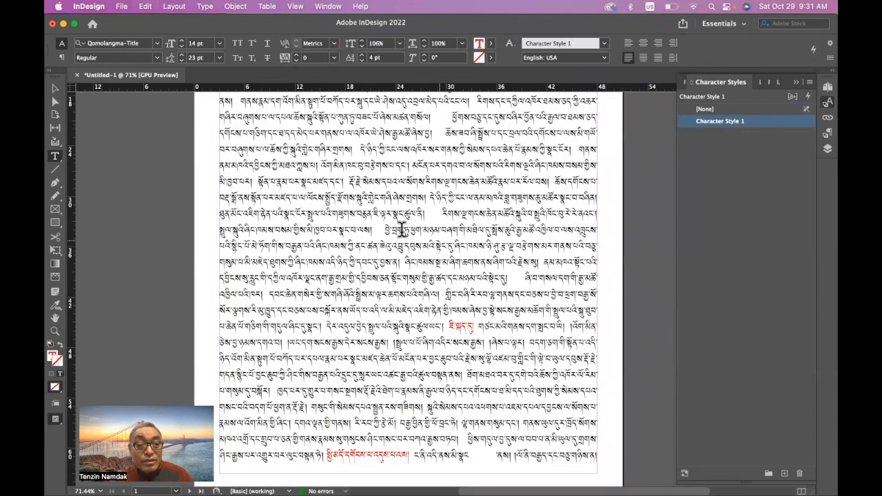
left_click_drag(385, 230, 508, 232)
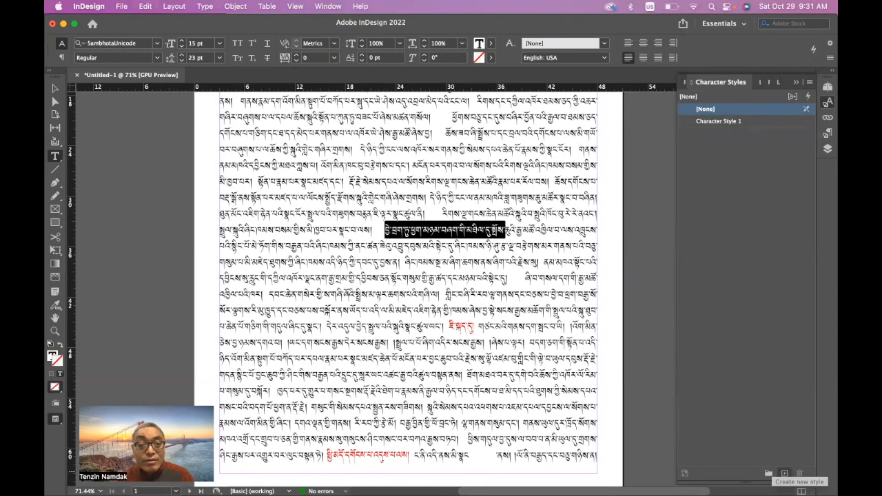
left_click(785, 474)
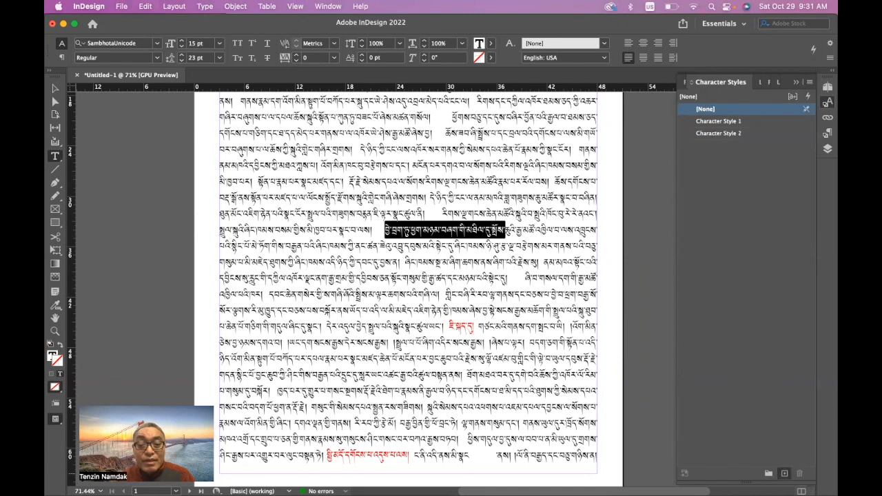
double_click(735, 138)
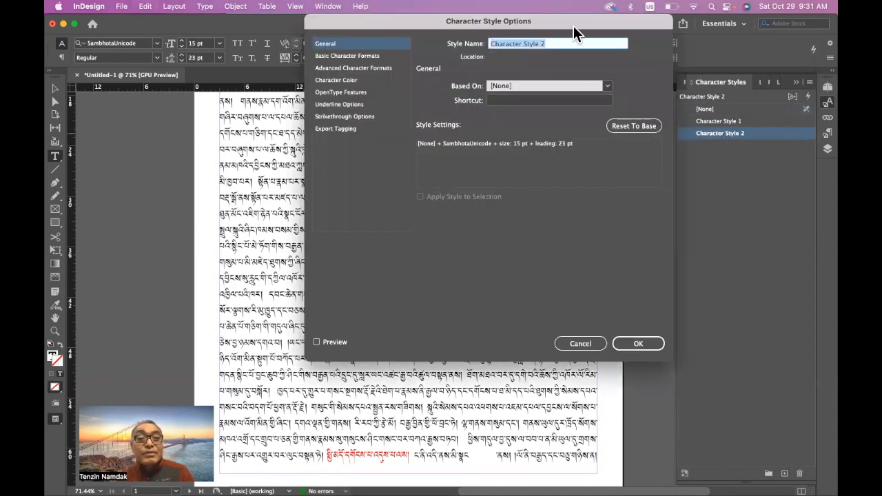
key("ctrl+space")
type("ཡིག་ཆུང་།")
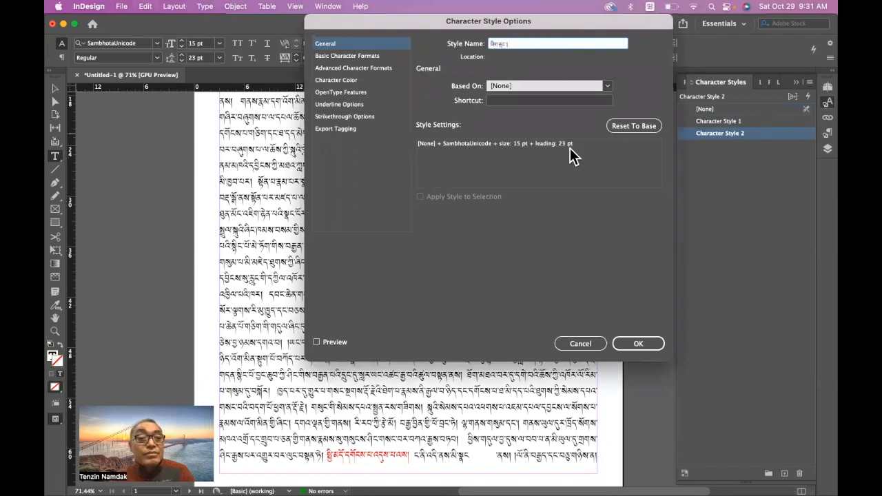
- Set the ཡིག་ཆུང་། character style's font size to 10 pt and its baseline shift to 3 pt
left_click(362, 55)
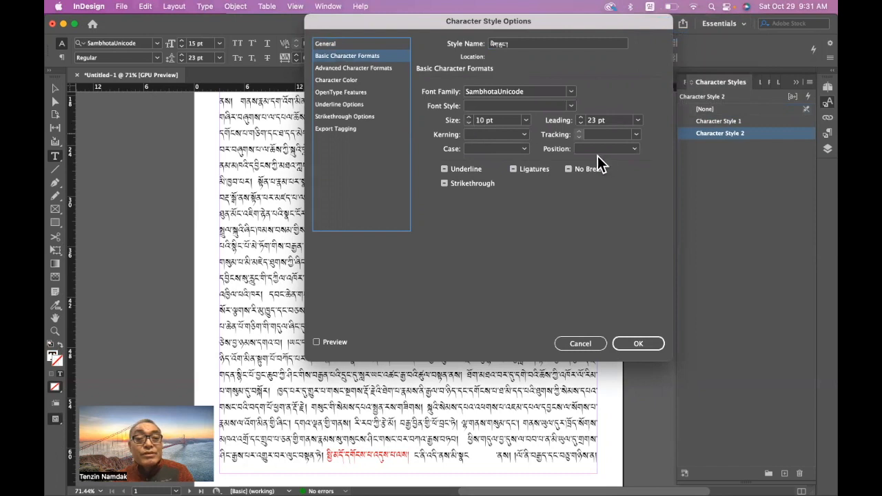
left_click(360, 69)
left_click(491, 121)
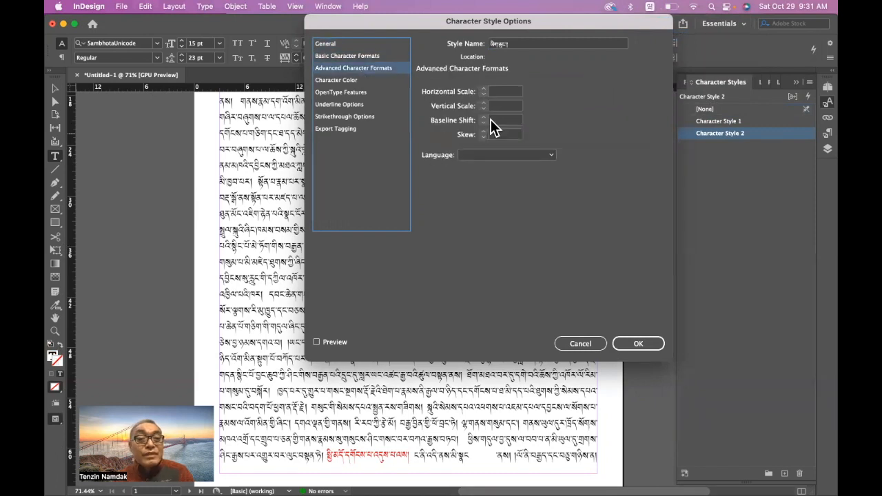
type("3")
left_click(637, 343)
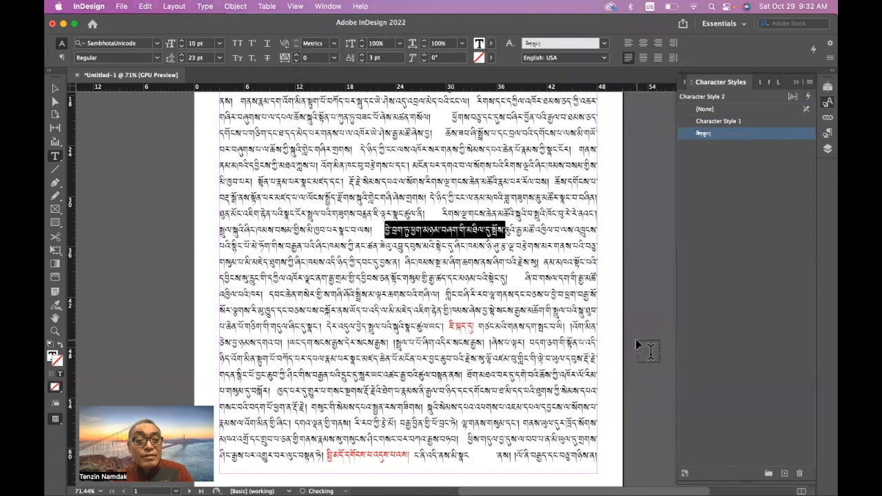
left_click(430, 255)
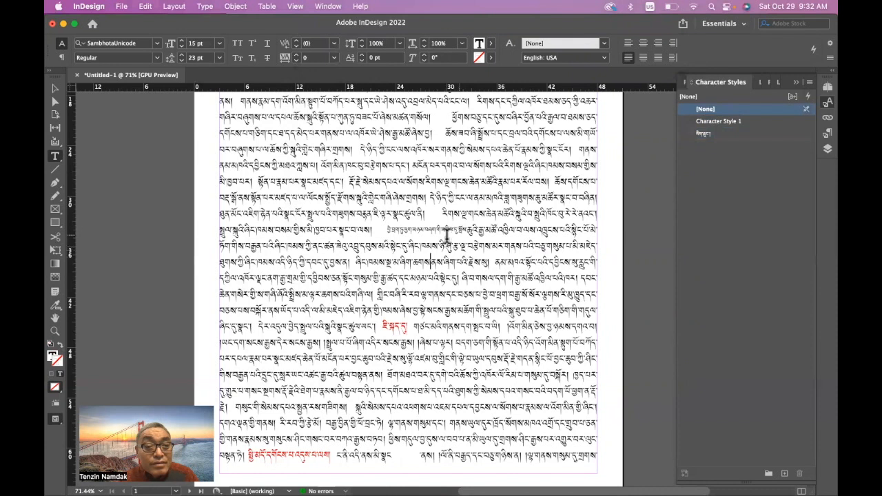
- Apply the ཡིག་ཆུང་། character style to the phrase ཞིང་ཁམས་སྔ་མ་ཞིག་ཆགས་ནས་, two lines below the first small-text phrase
key("super+equal")
key("super+equal")
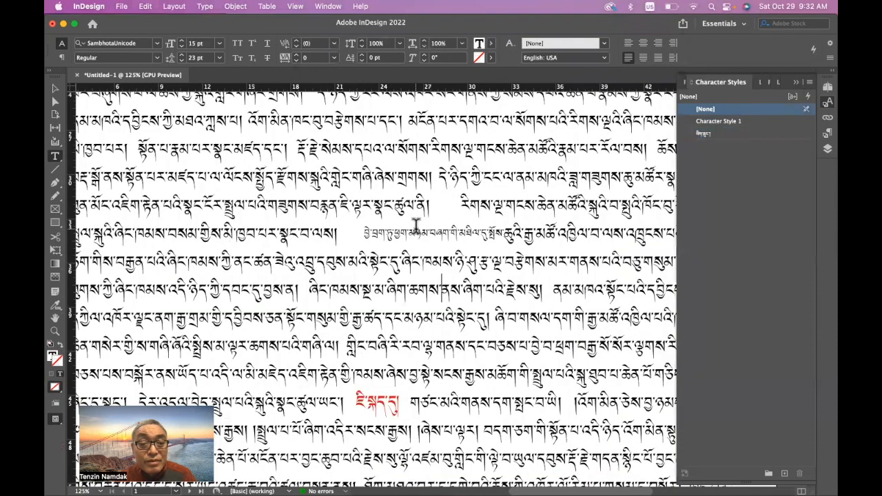
left_click_drag(310, 291, 464, 290)
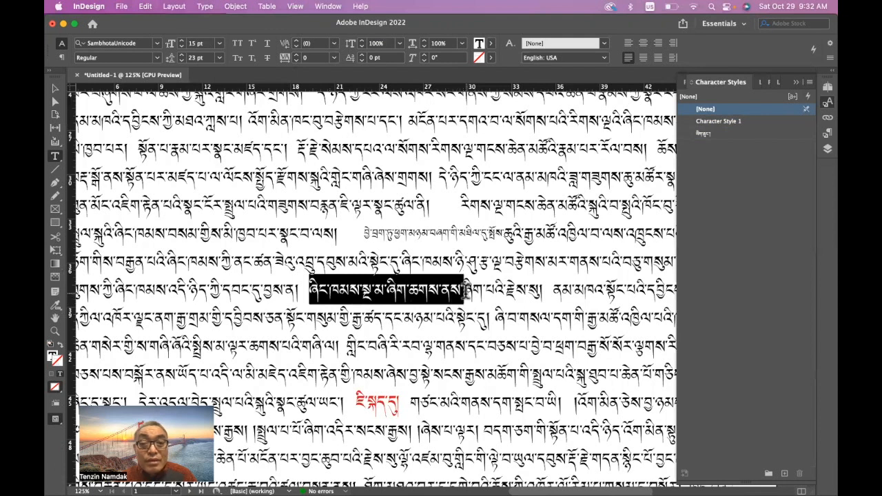
left_click(717, 135)
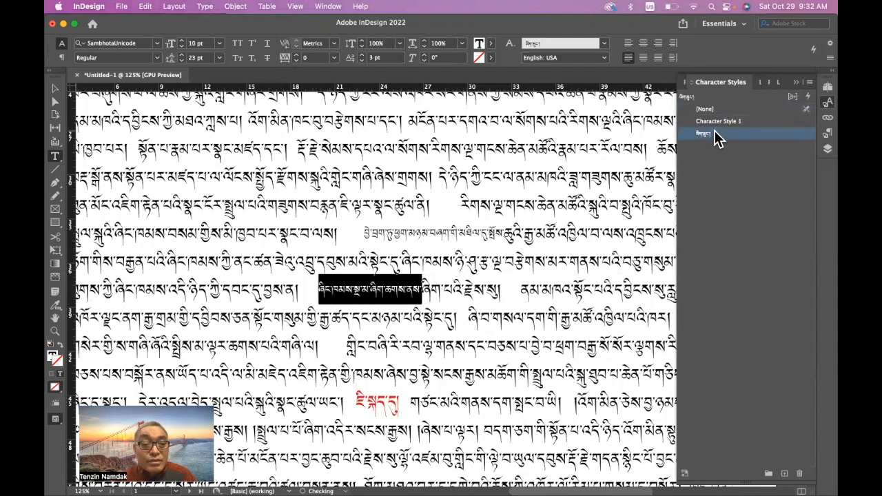
left_click(527, 299)
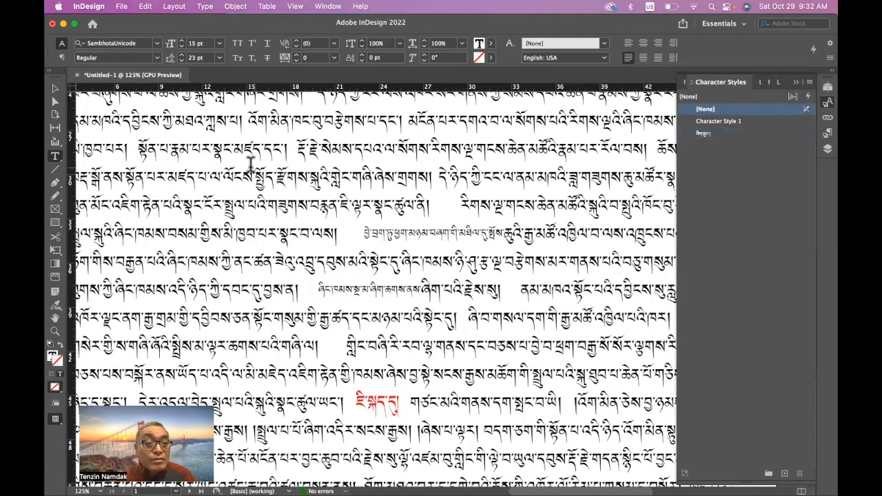
- Apply the ཡིག་ཆུང་། character style to the text from ལོངས་སྤྱོད་ through གྲགས། and the following དེ, two lines above the first small-text phrase
left_click_drag(236, 176, 342, 177)
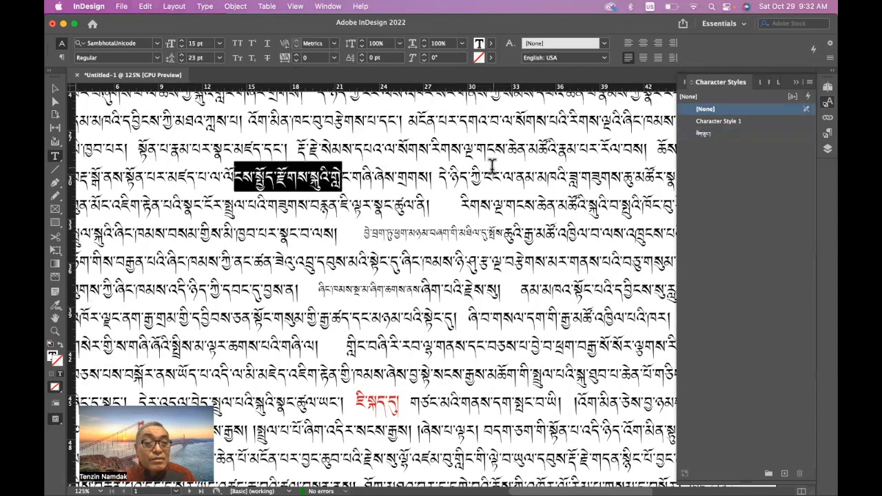
left_click_drag(446, 178, 225, 160)
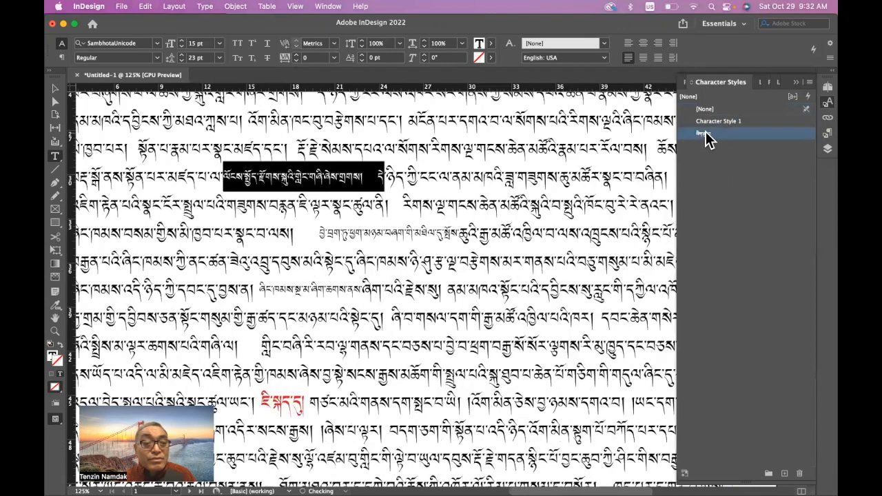
left_click(422, 174)
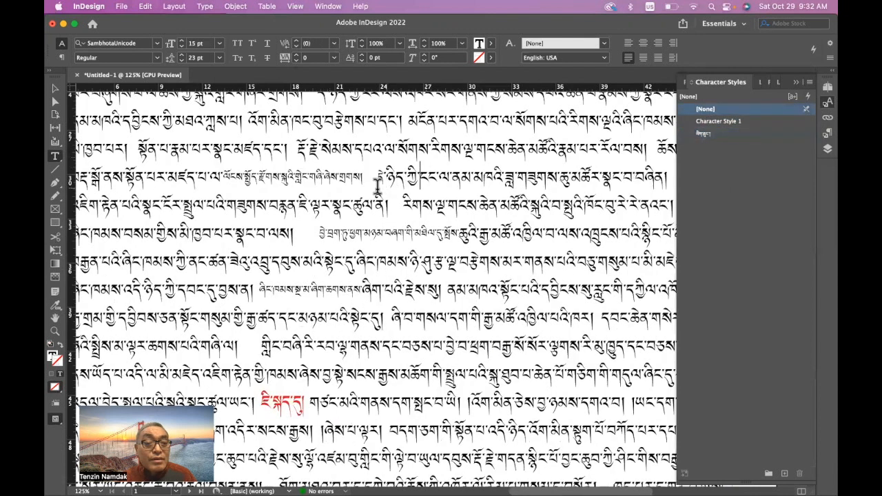
- Raise the ཡིག་ཆུང་། character style's baseline shift to 4 pt so the small text aligns with the surrounding lines
scroll(215, 178, "up", 1)
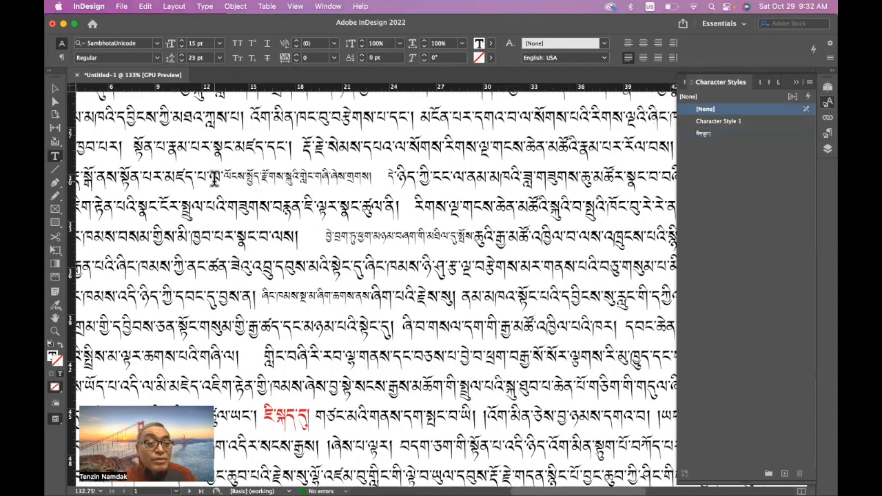
scroll(215, 178, "up", 5)
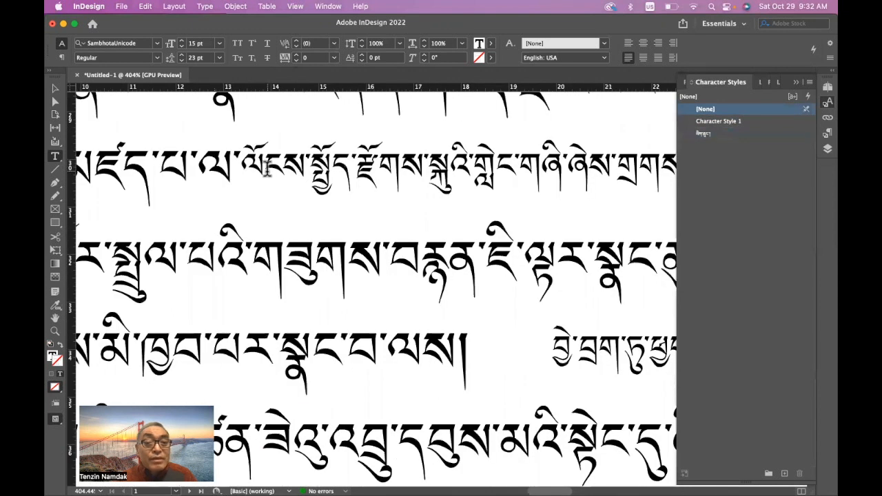
left_click(742, 135)
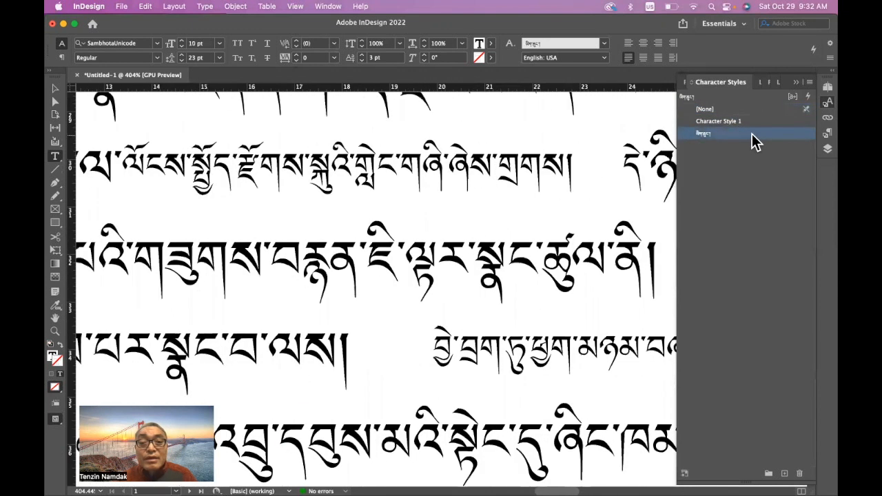
left_click(753, 135)
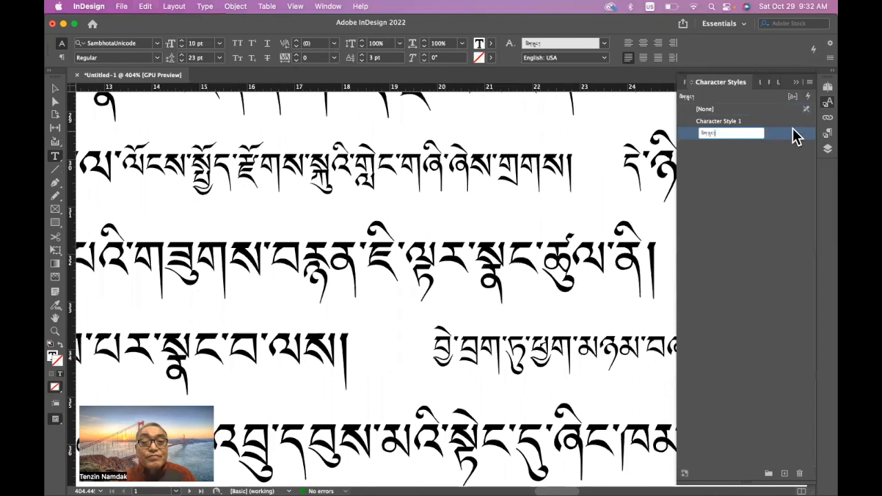
left_click(787, 132)
double_click(788, 132)
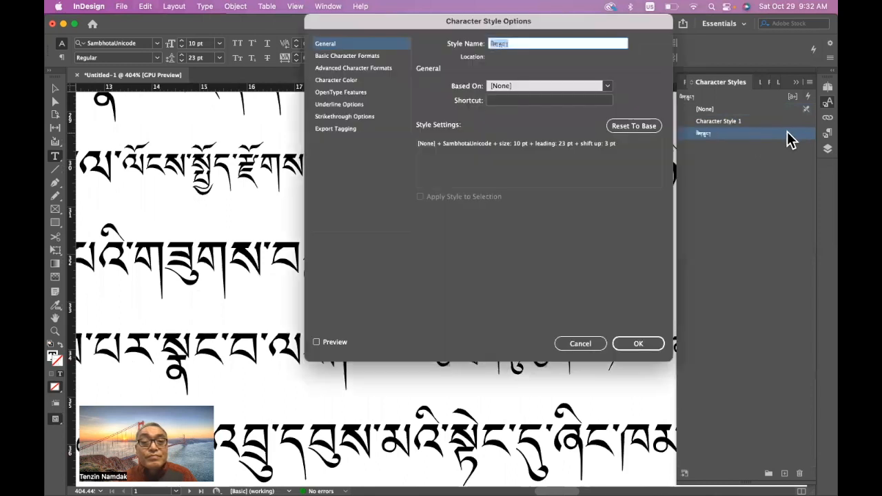
left_click(362, 67)
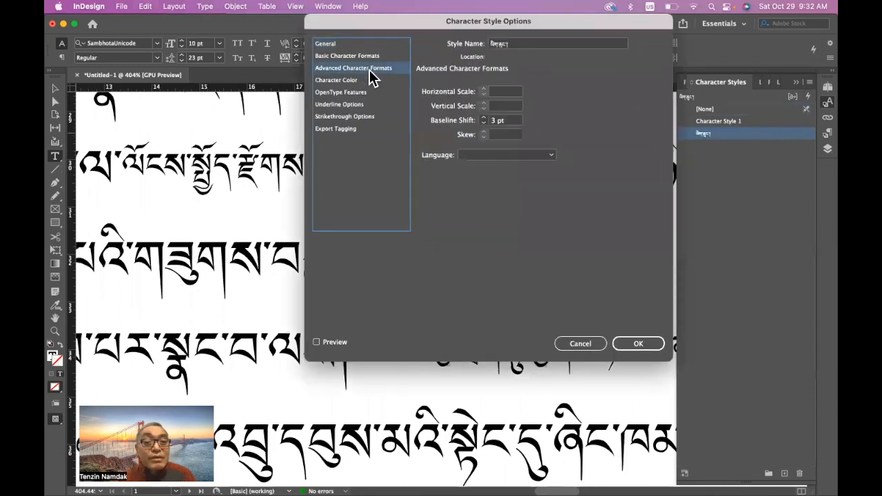
left_click(483, 117)
left_click(633, 340)
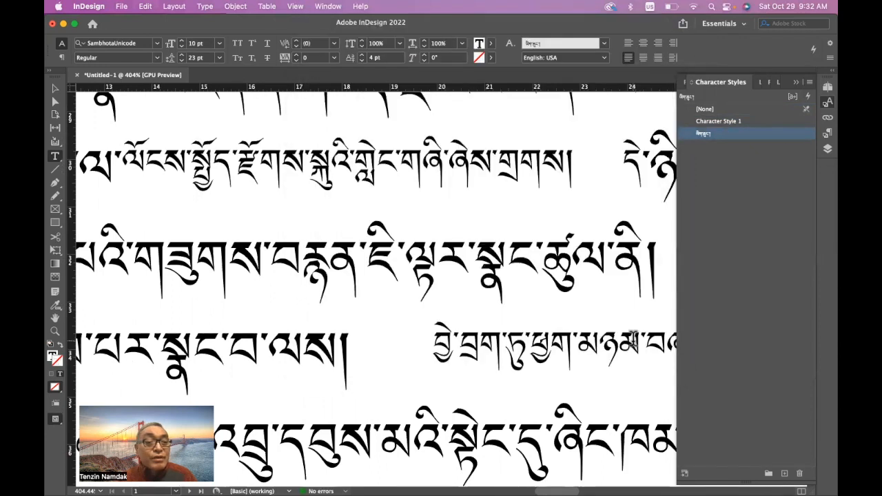
- Examine the small-text phrases across the page to compare their head-line alignment with the surrounding full-size text
scroll(532, 343, "right", 10)
scroll(532, 343, "down", 5)
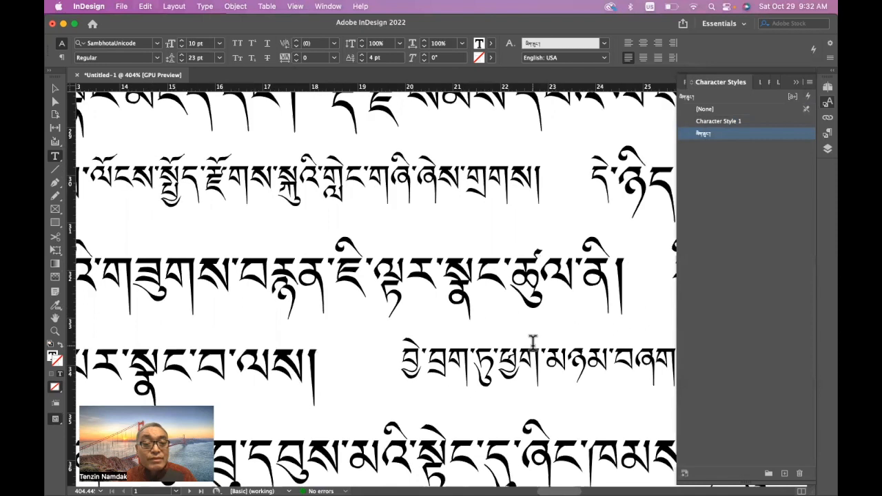
scroll(532, 343, "left", 2)
scroll(532, 343, "down", 1)
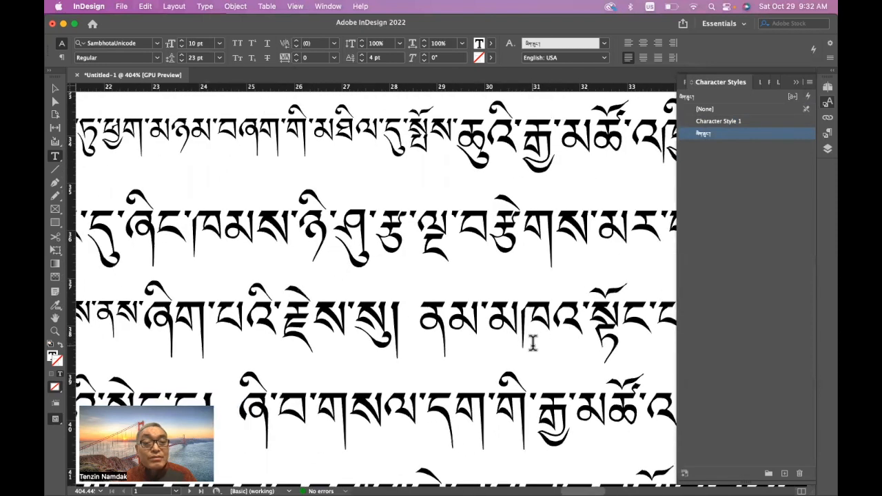
scroll(532, 342, "down", 5)
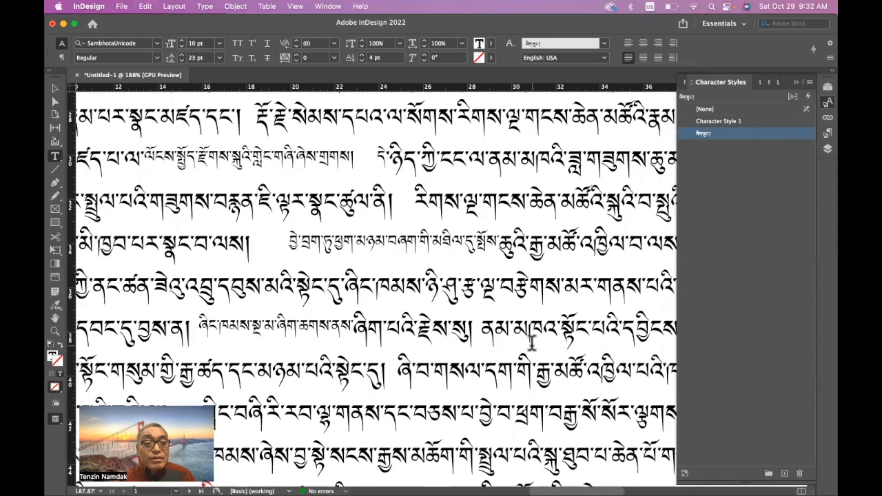
scroll(532, 343, "down", 4)
scroll(511, 320, "right", 2)
scroll(512, 319, "down", 2)
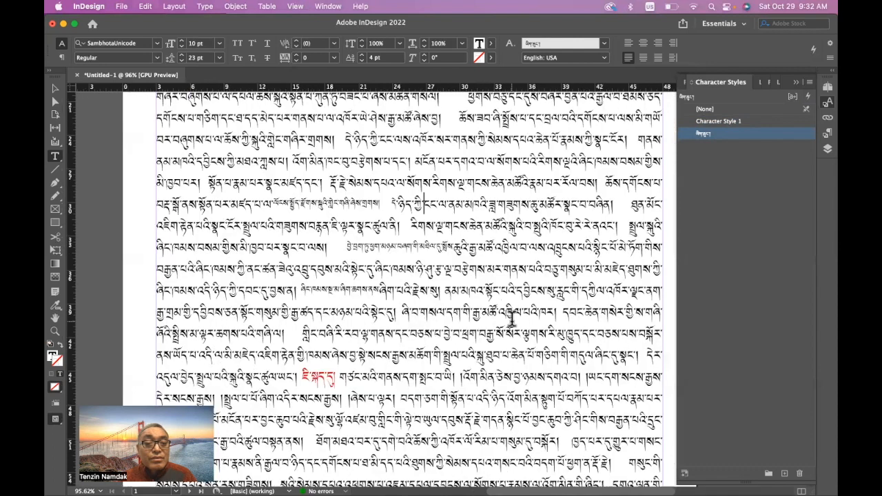